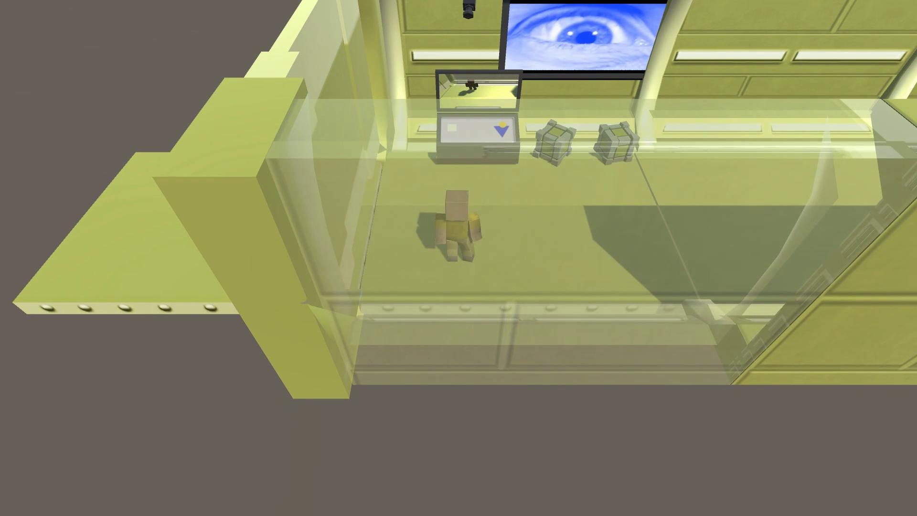
Walk the player past the cubes to the console, then turn and walk back toward the camera
key("d")
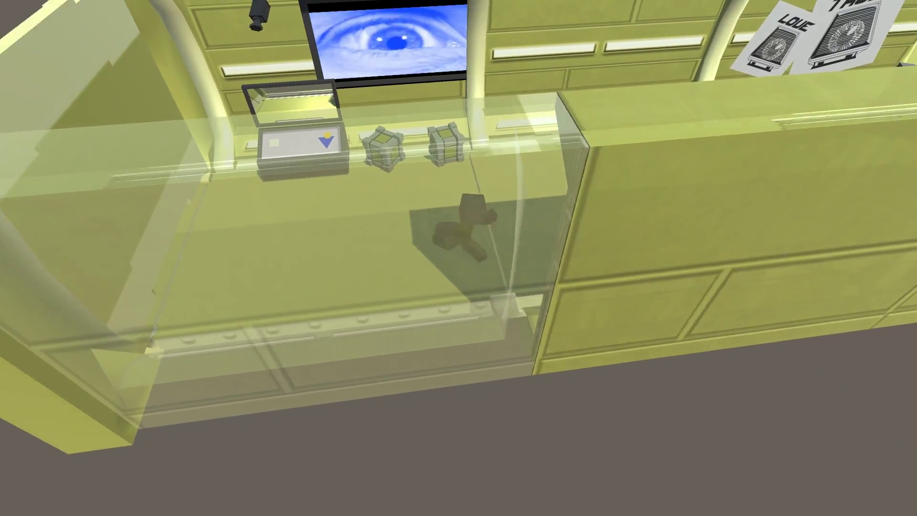
key("d")
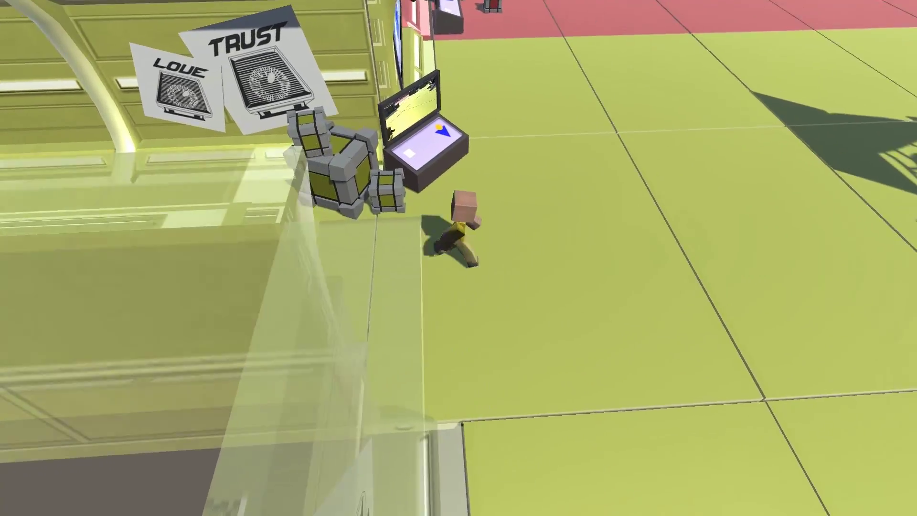
key("w")
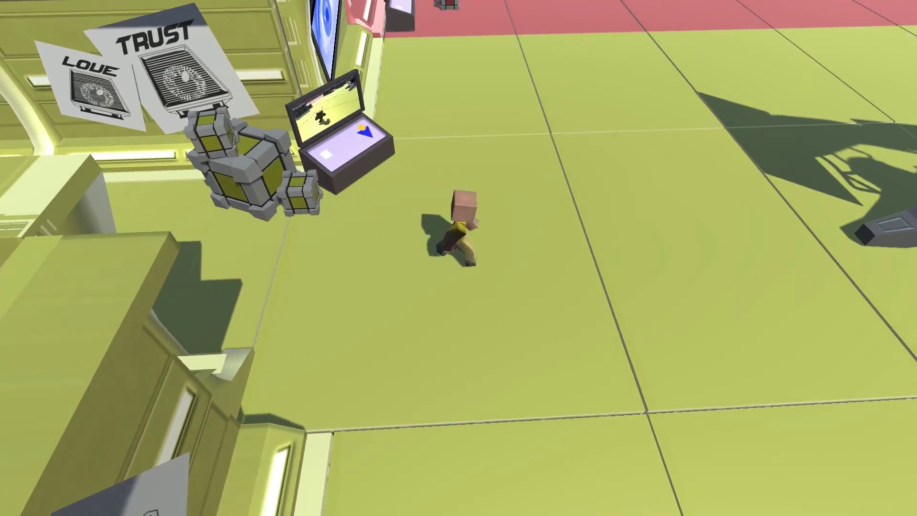
key("s")
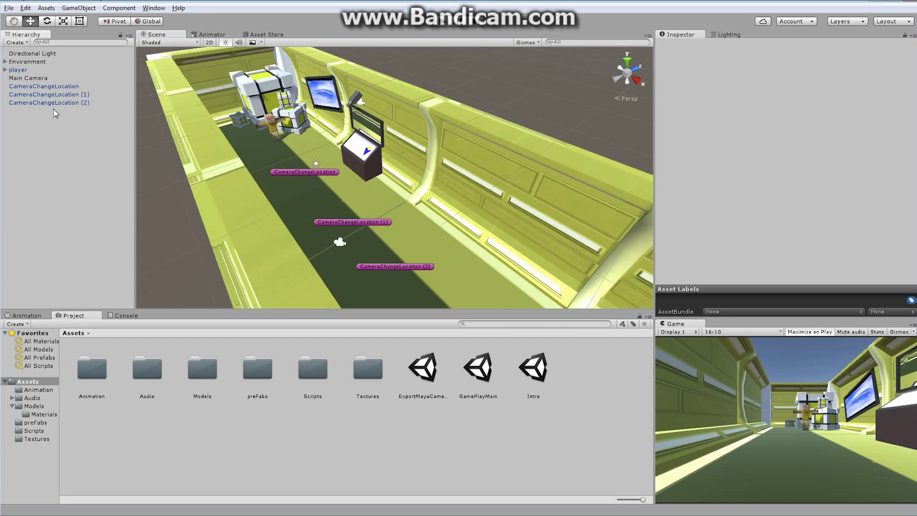
Add an Audio Source component to the Environment object
left_click(25, 63)
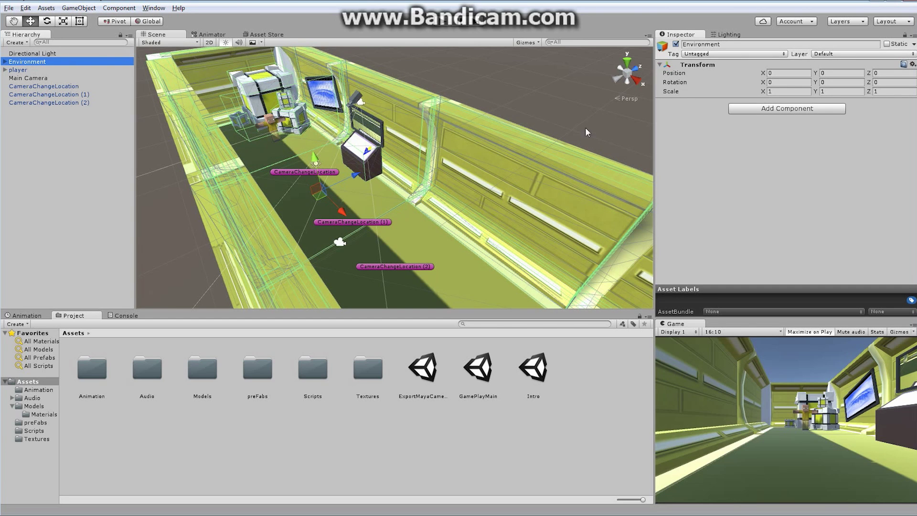
left_click(795, 110)
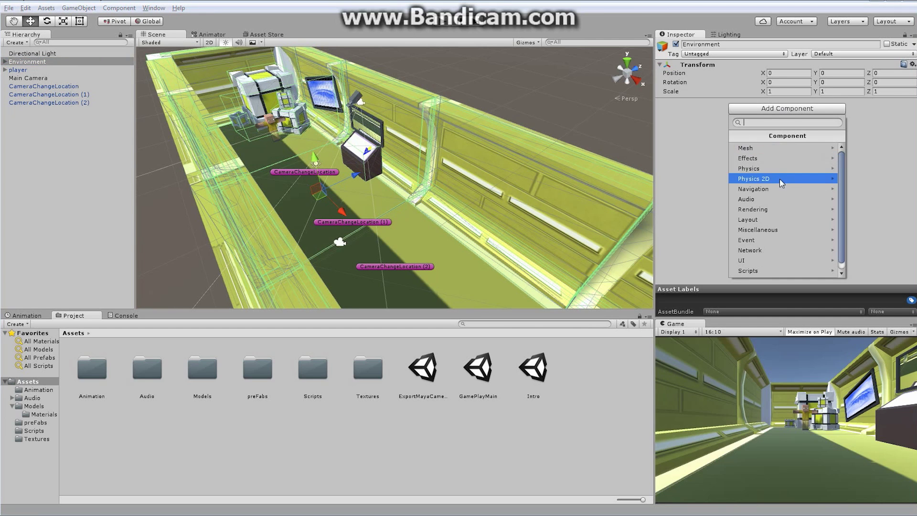
left_click(778, 199)
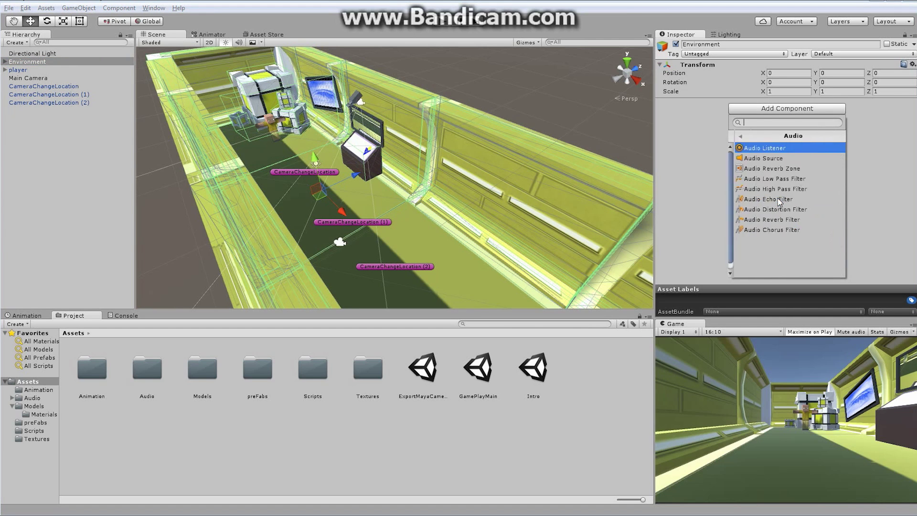
left_click(773, 161)
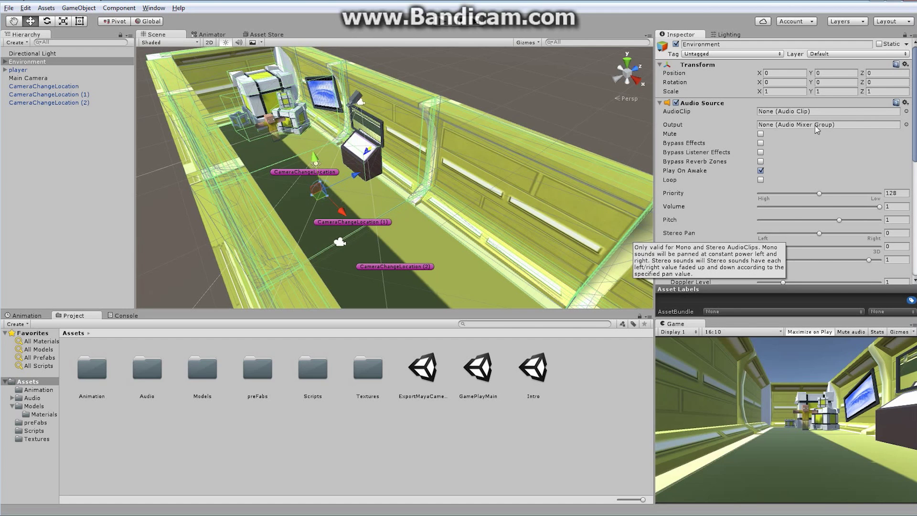
Set the Audio Source volume to 0.05
left_click_drag(879, 207, 774, 216)
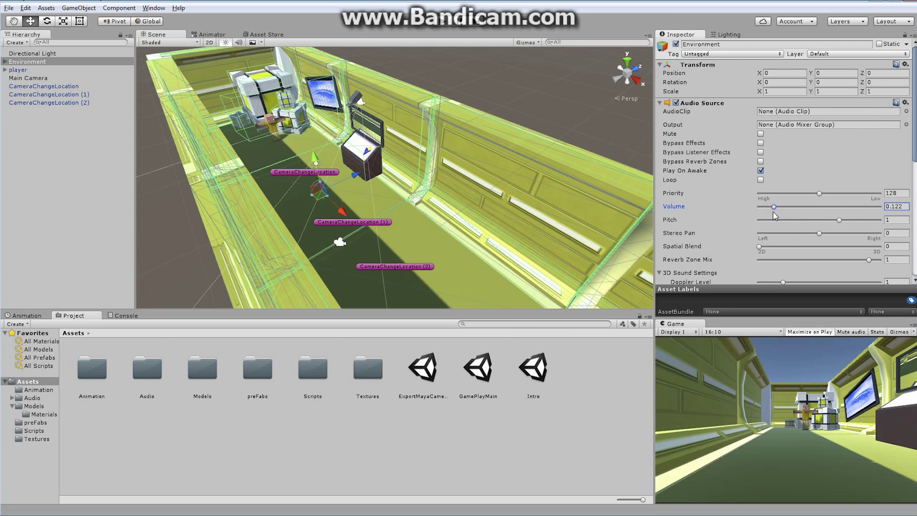
left_click(895, 207)
left_click_drag(891, 207, 914, 209)
type("05")
Assign the Farming_in_Darkness clip from the Audio folder as the AudioClip
double_click(147, 368)
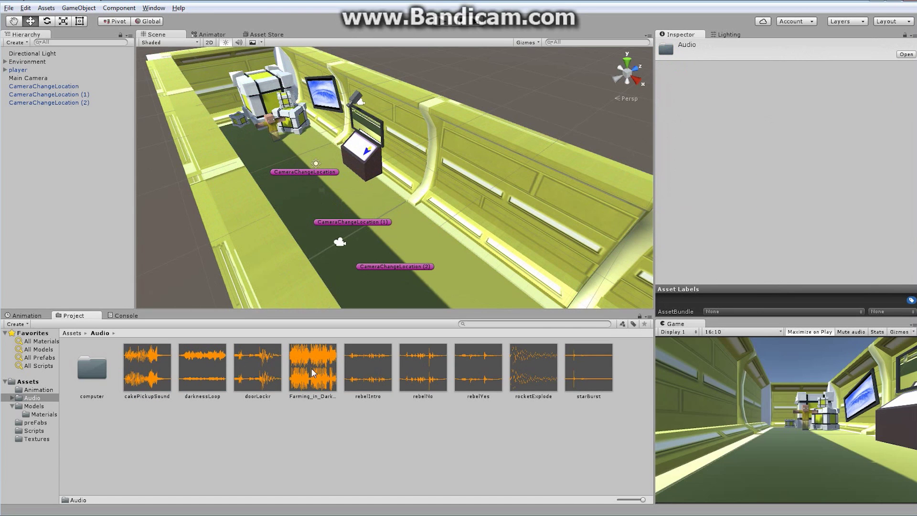
left_click(27, 62)
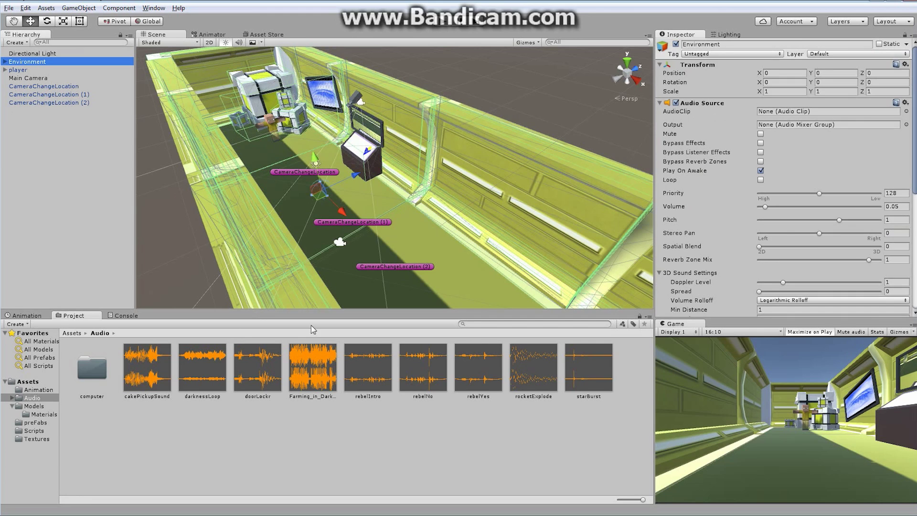
left_click_drag(309, 376, 741, 158)
left_click_drag(785, 113, 785, 114)
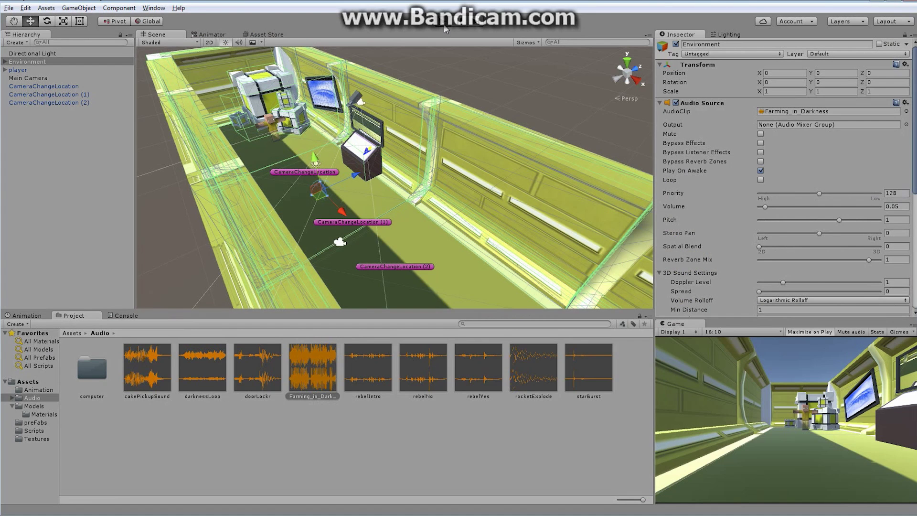
left_click(444, 25)
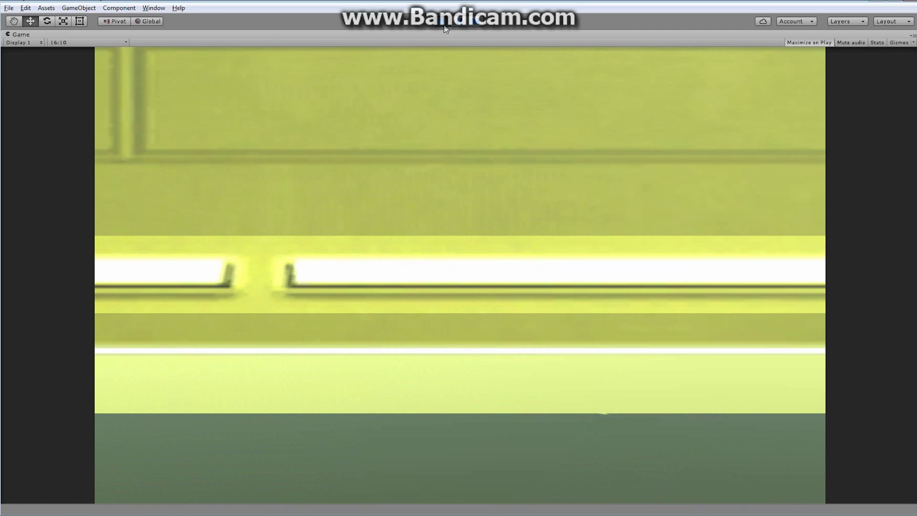
left_click(445, 27)
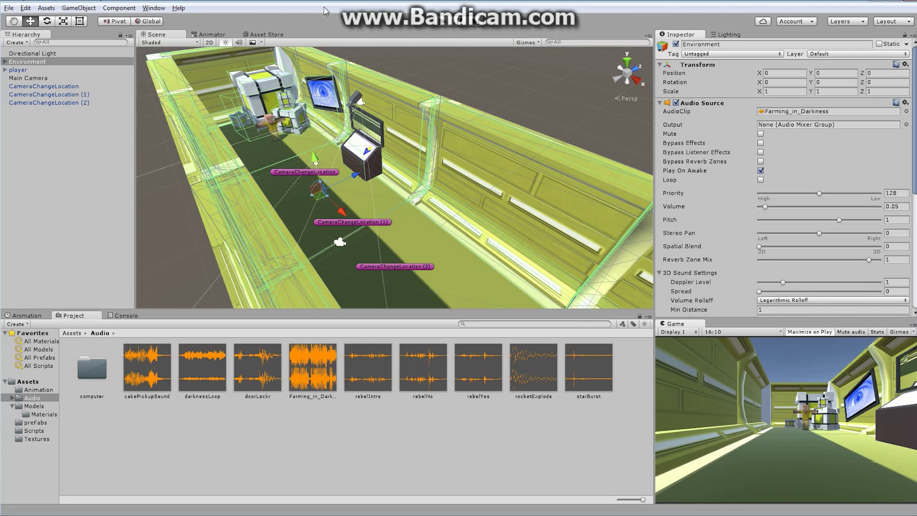
Create a new Canvas and rename it IntroCanvas
left_click(60, 173)
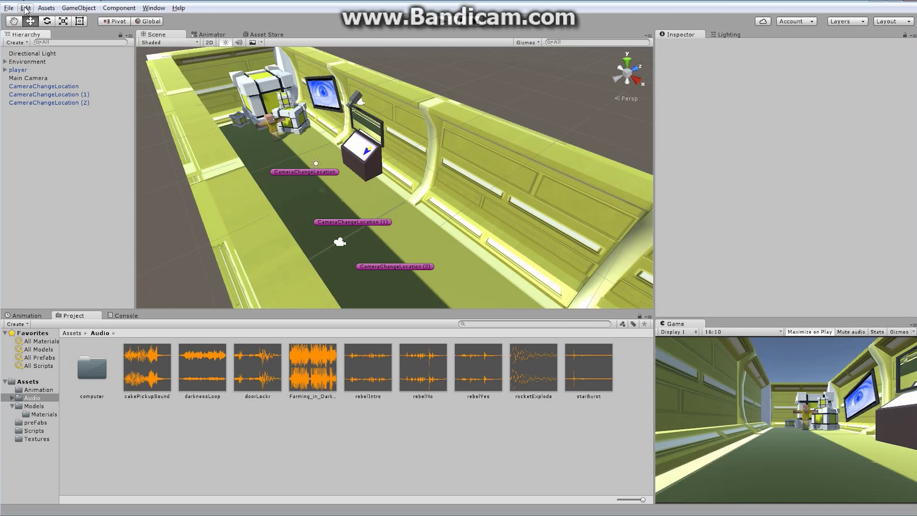
left_click(73, 11)
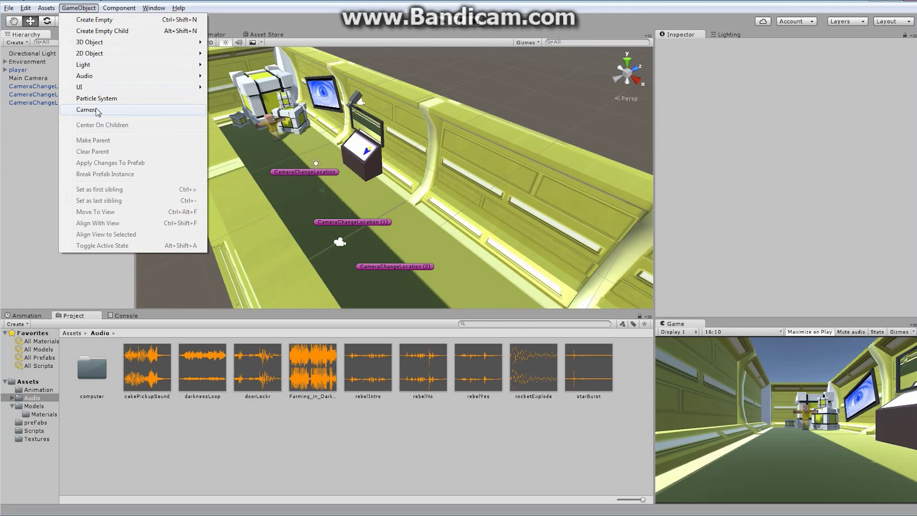
mouse_move(89, 87)
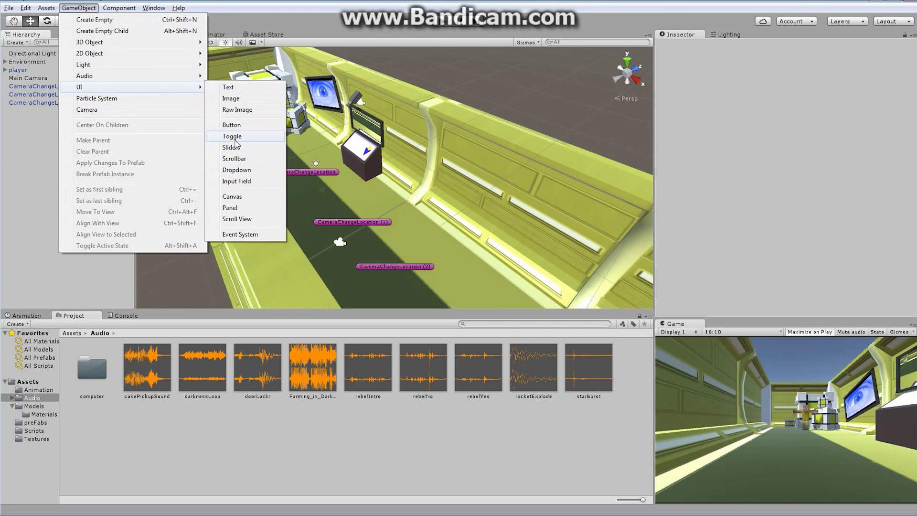
left_click(237, 197)
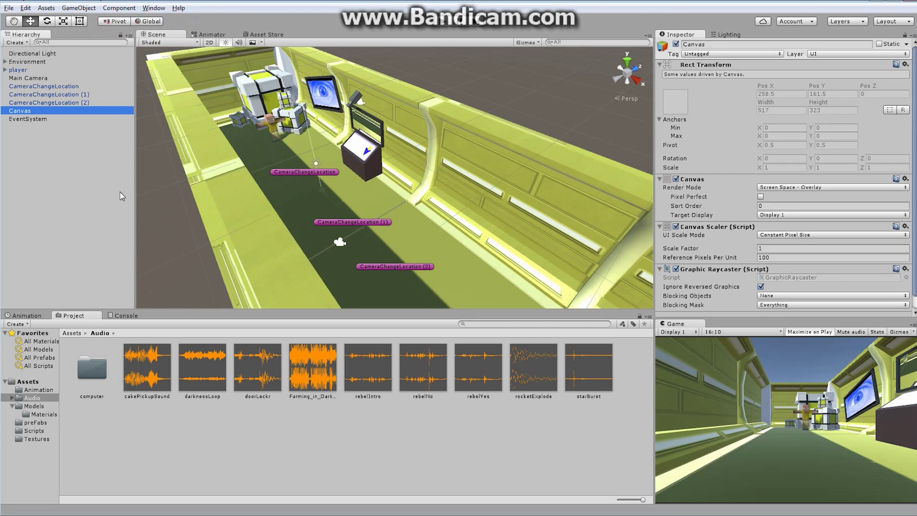
left_click(684, 44)
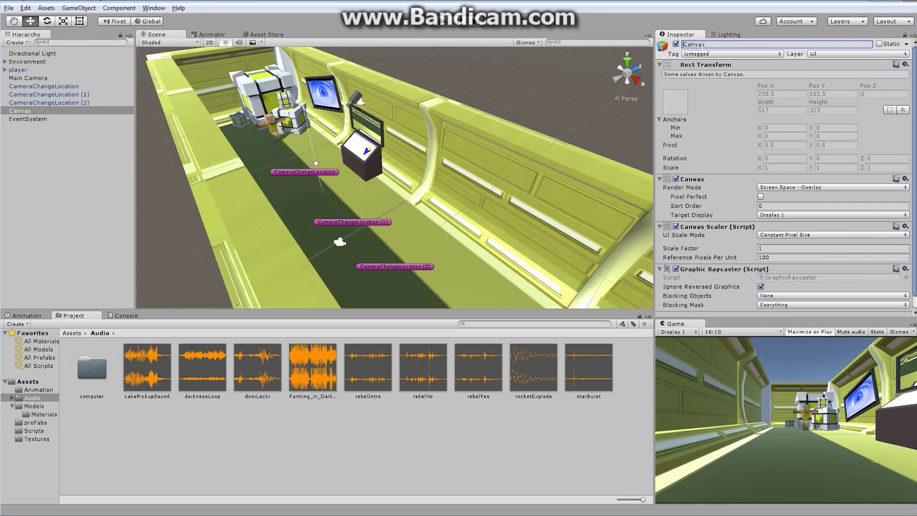
type("Intro")
key("Return")
Add a Canvas Group component to IntroCanvas
scroll(788, 268, "down", 1)
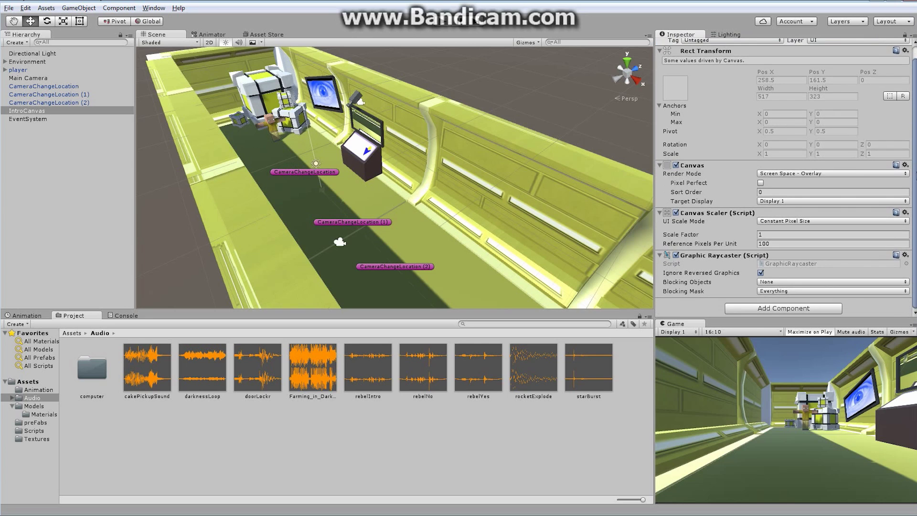
left_click(792, 309)
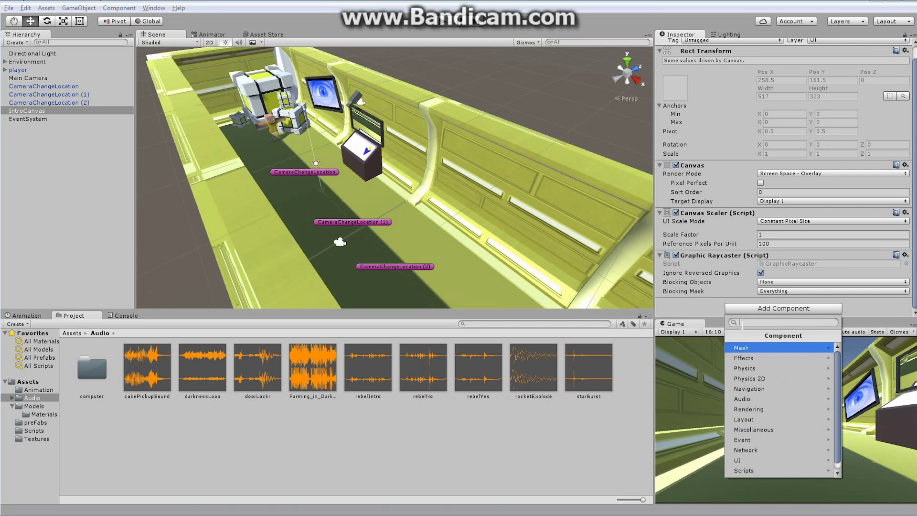
type("can")
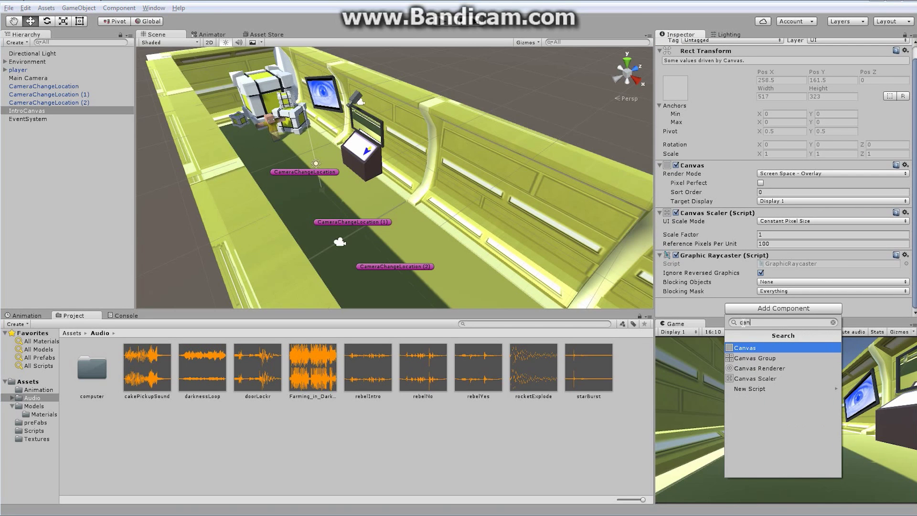
left_click(755, 358)
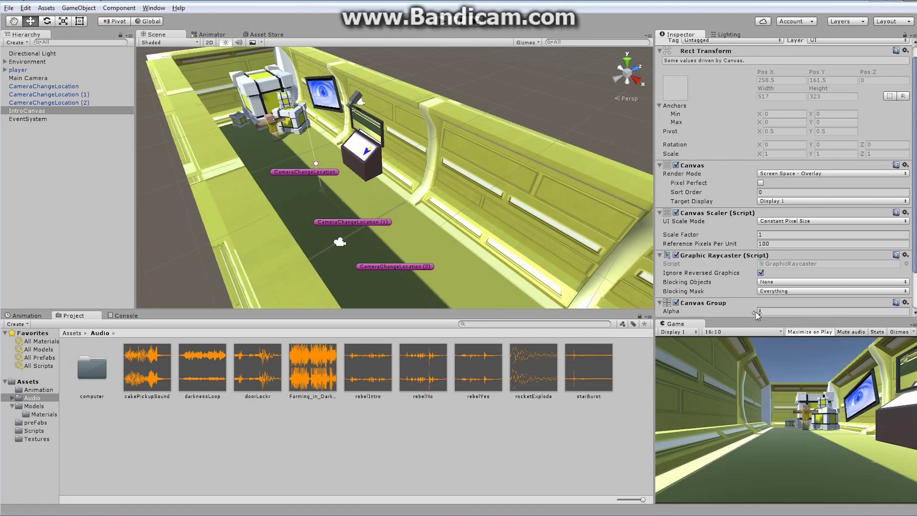
scroll(822, 282, "down", 3)
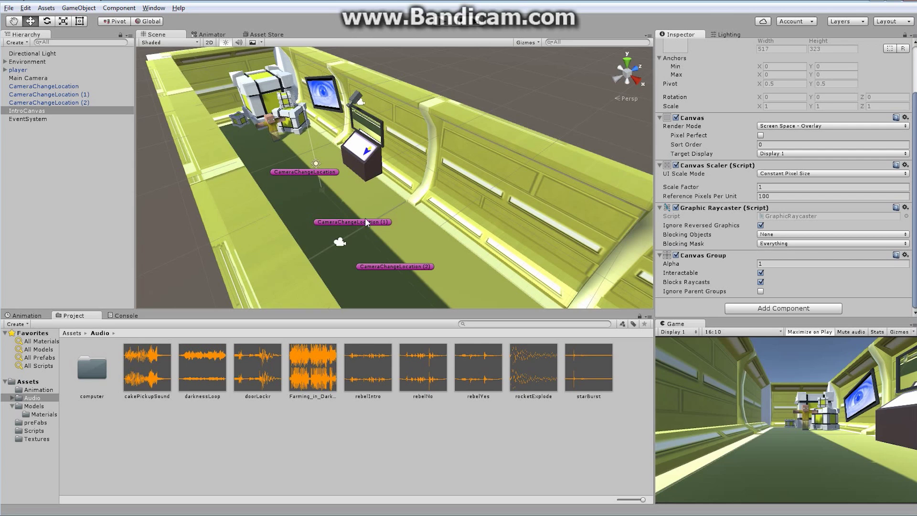
left_click(30, 114)
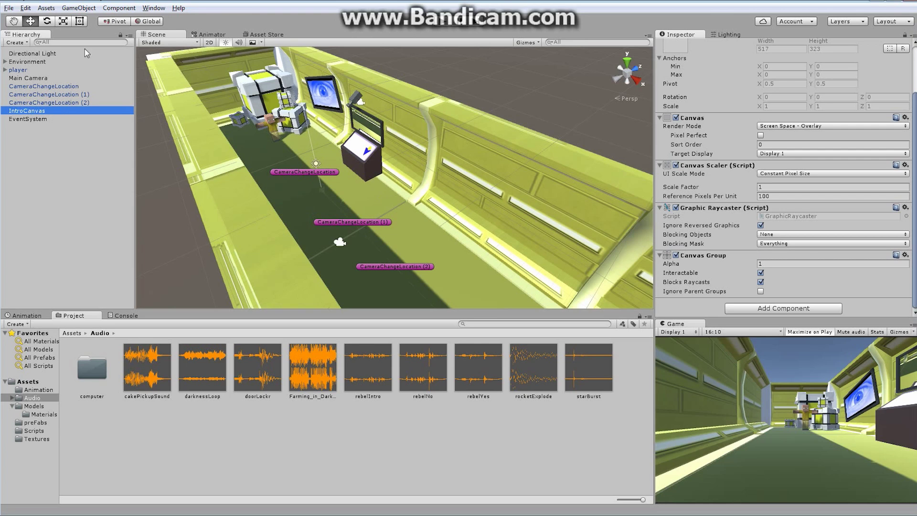
Add a UI Text element under IntroCanvas and name it IntroText
left_click(76, 8)
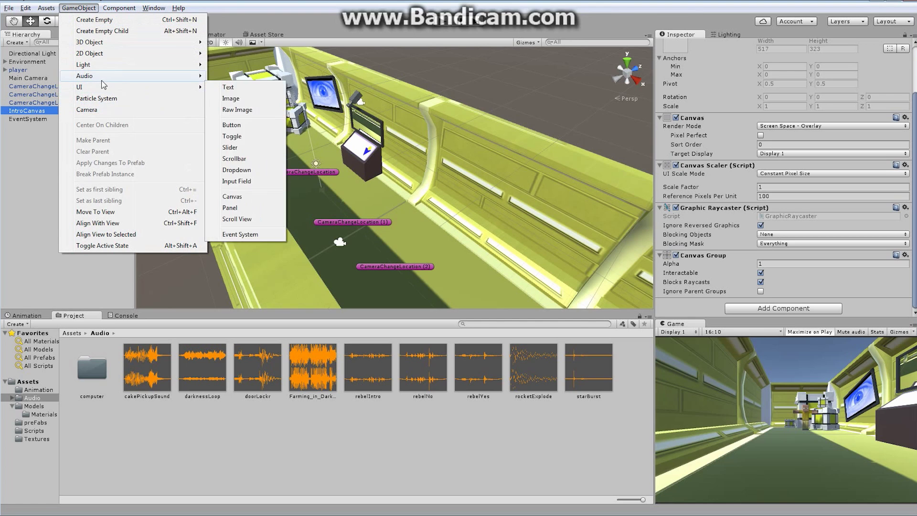
left_click(229, 86)
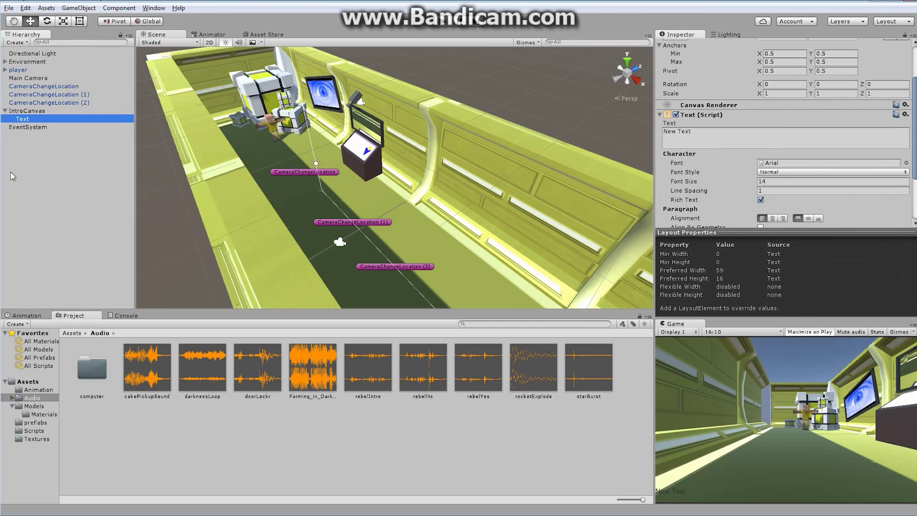
left_click_drag(914, 120, 914, 52)
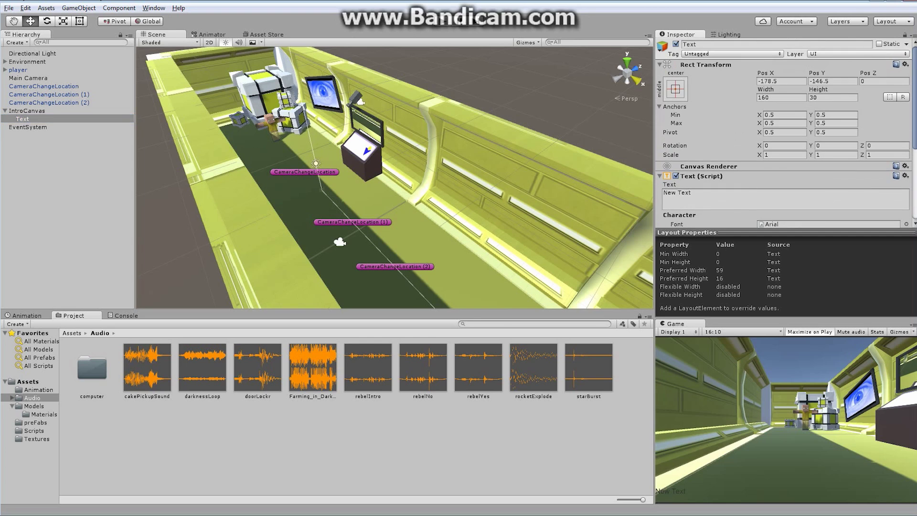
left_click(685, 44)
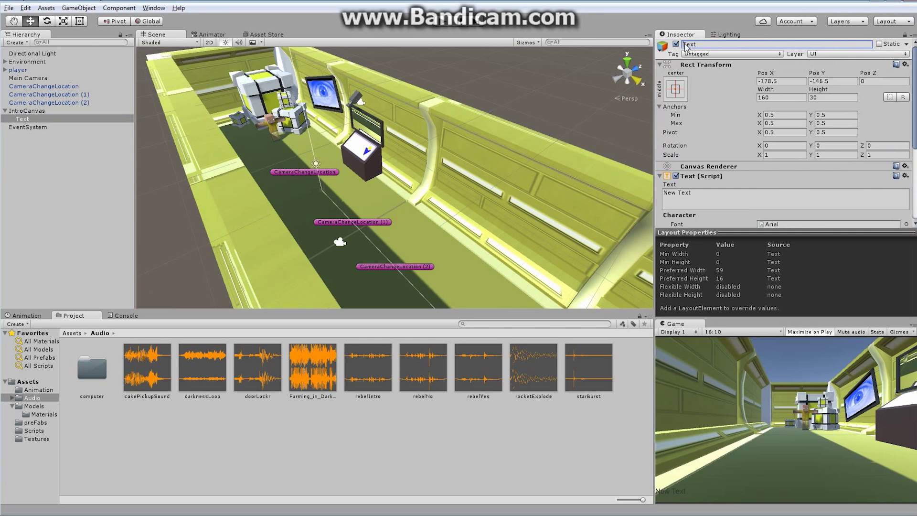
type("Intro")
key("Return")
In 2D scene view, apply the stretch-stretch anchor preset so IntroText fills the canvas
scroll(497, 198, "down", 3)
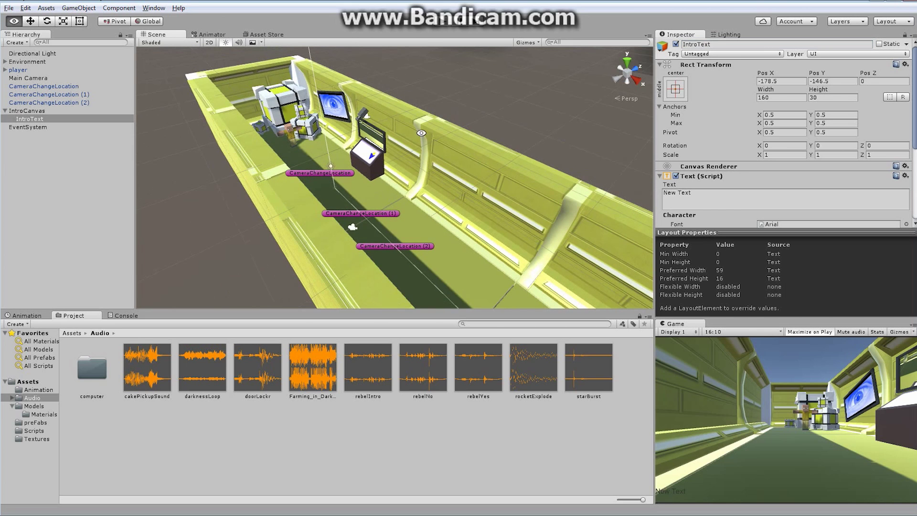
left_click(209, 42)
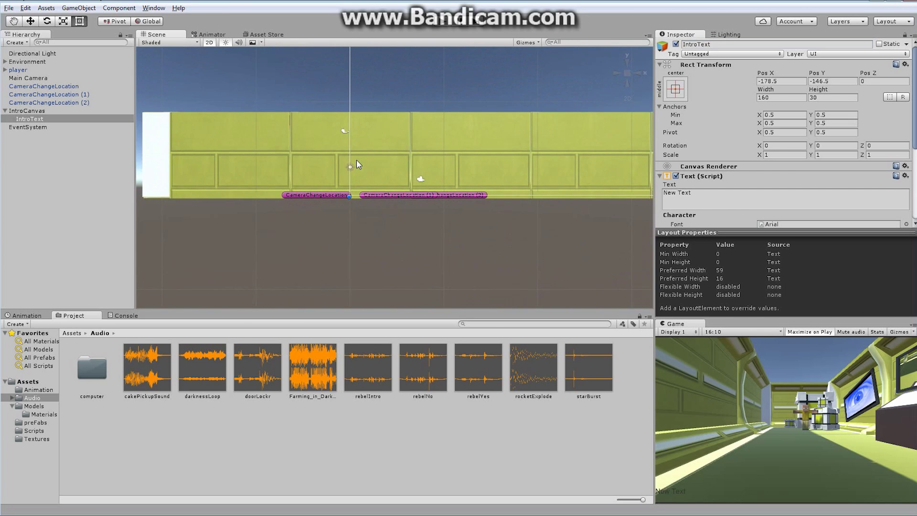
key("f")
middle_click_drag(433, 186, 420, 139)
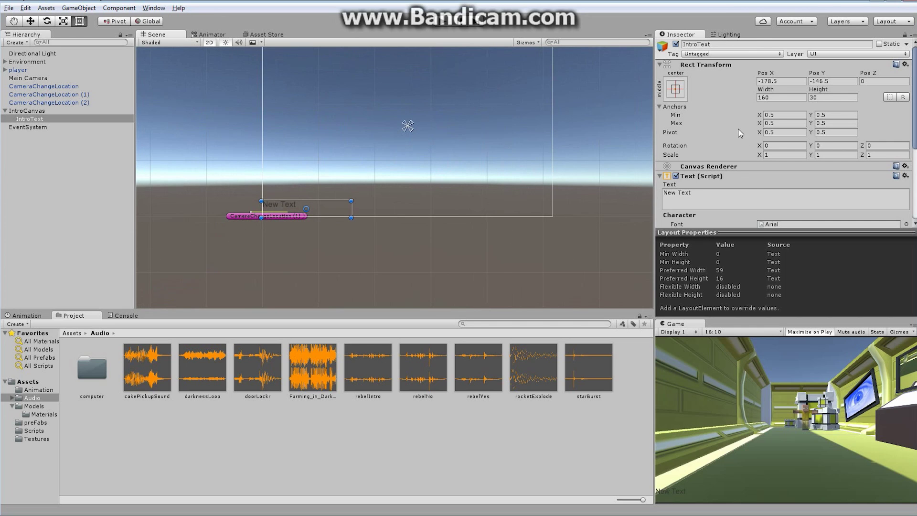
left_click(678, 89)
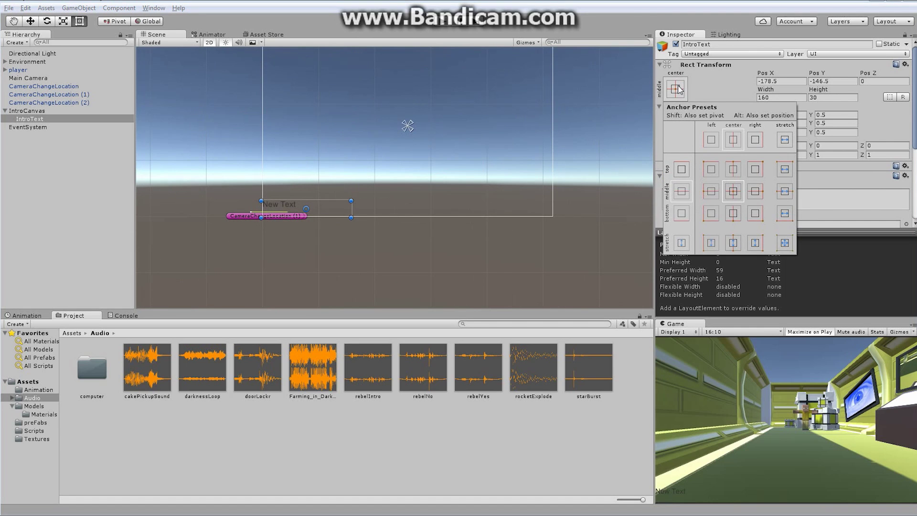
left_click(784, 243, "alt")
key("q")
left_click_drag(442, 164, 422, 206)
key("t")
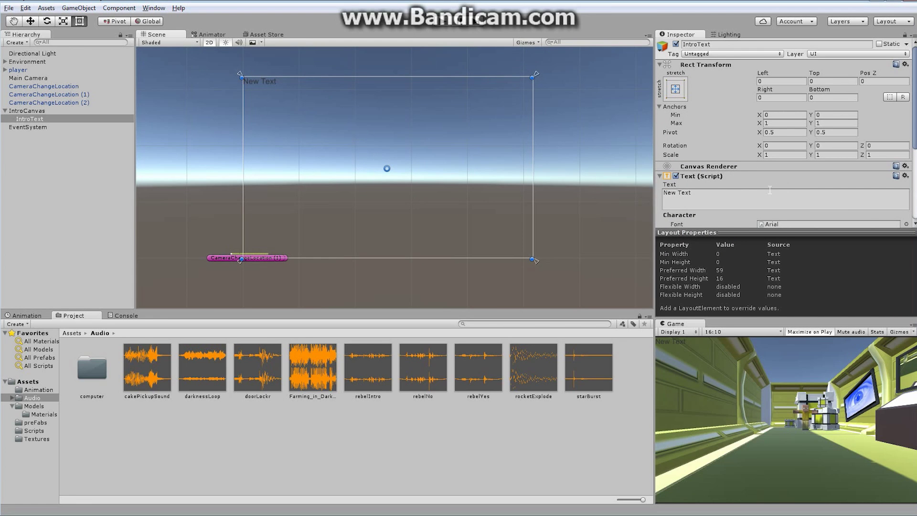